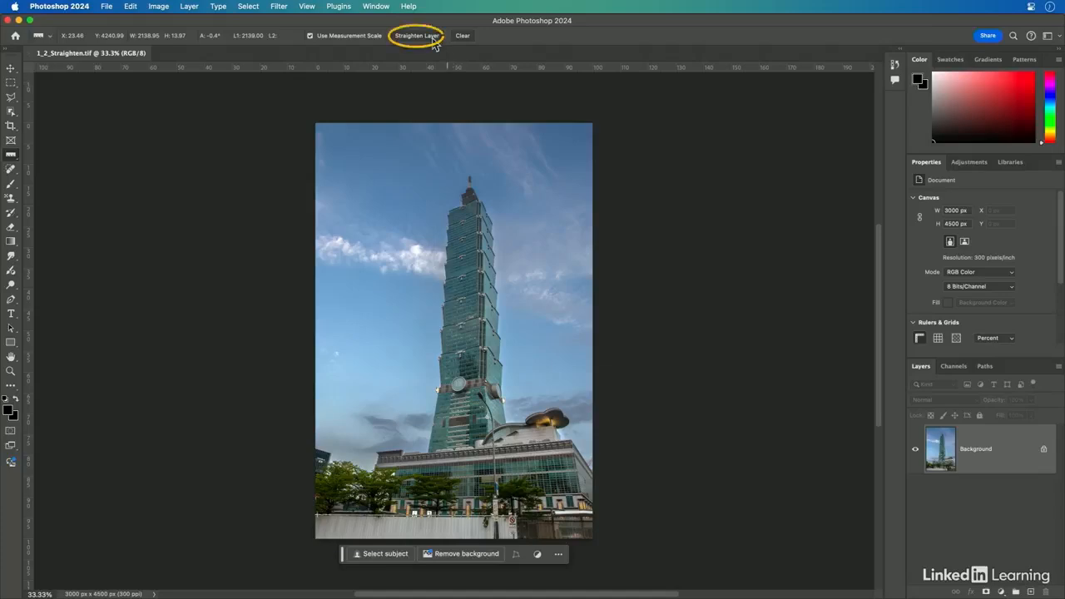
Step: Straighten the layer along the measured ruler line, then undo the straightening
left_click(430, 39)
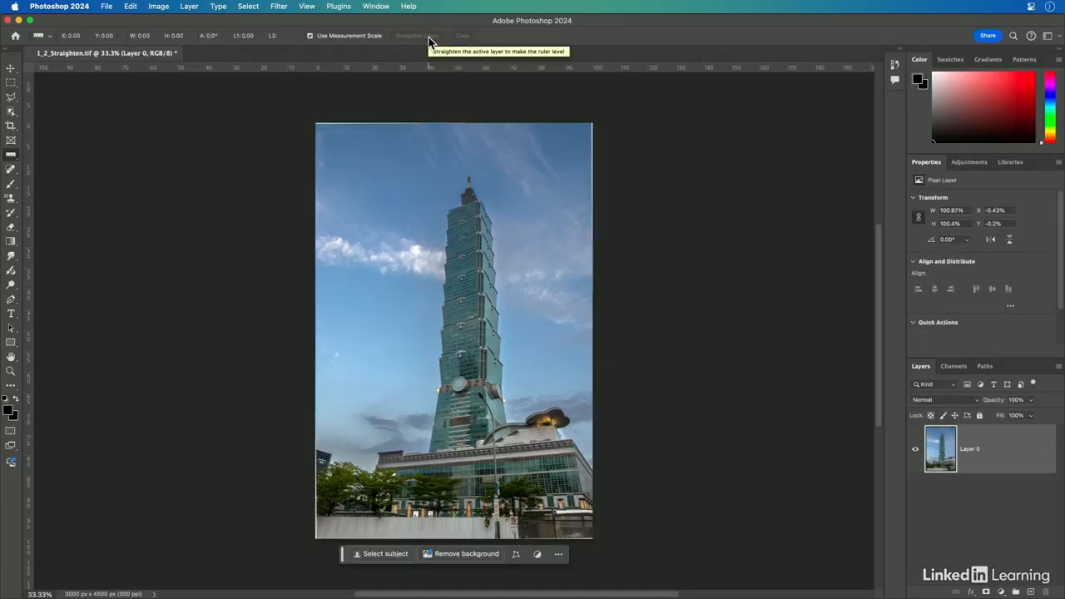
key("super+z")
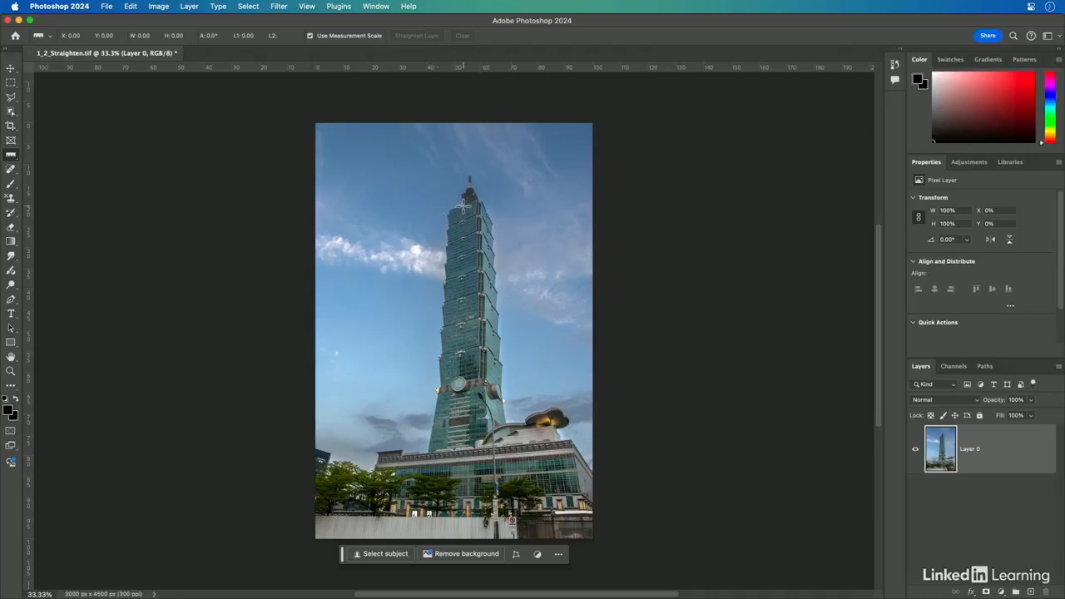
Step: Measure a line along the tower's vertical edge with the Ruler tool and straighten the layer to it
key("super+plus")
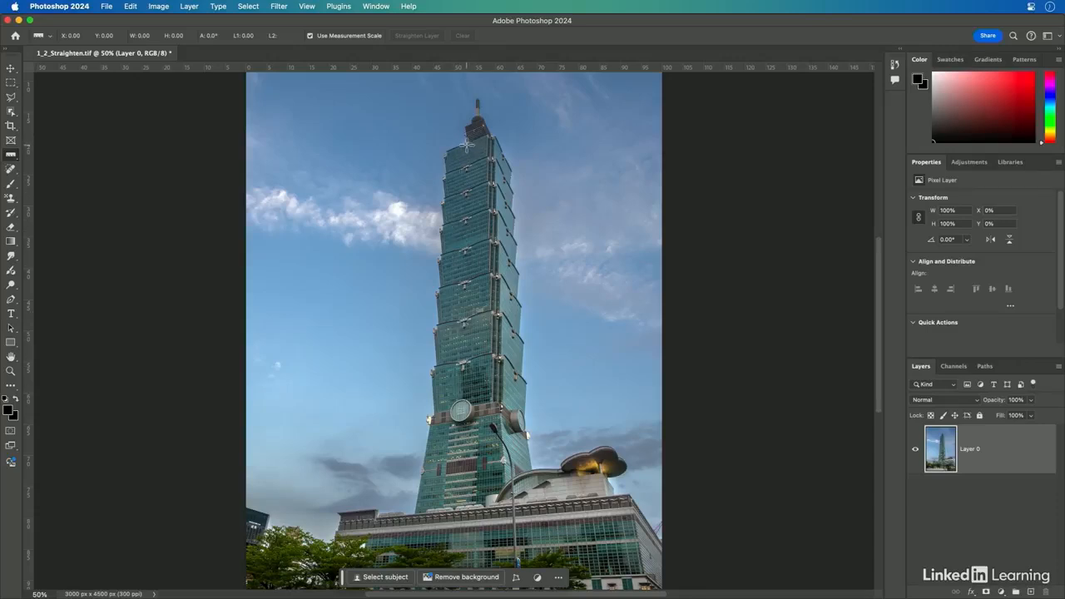
left_click_drag(466, 153, 462, 399)
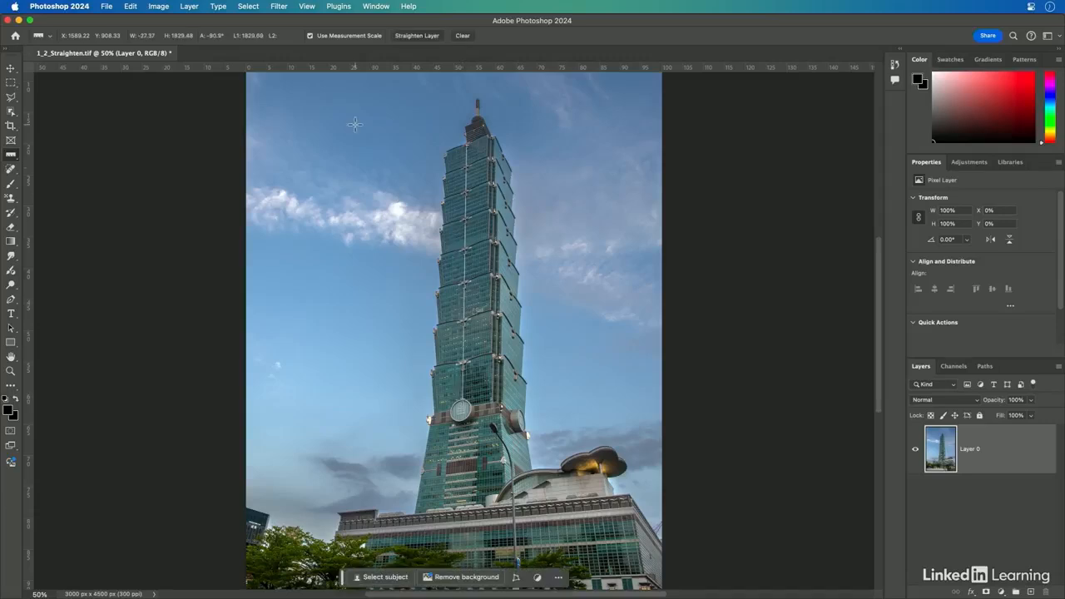
left_click(407, 37)
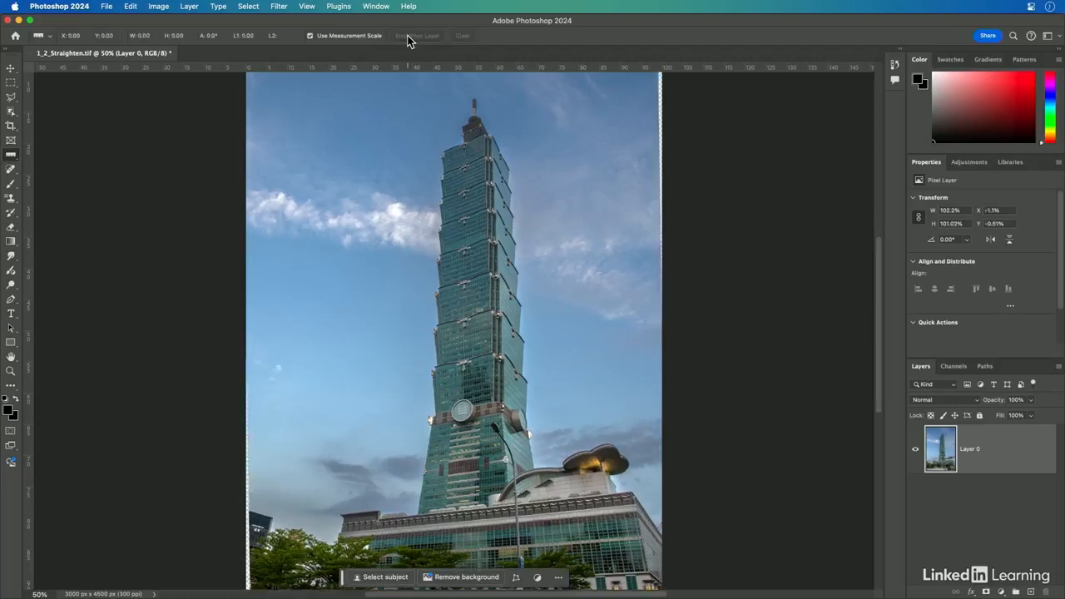
key("super+minus")
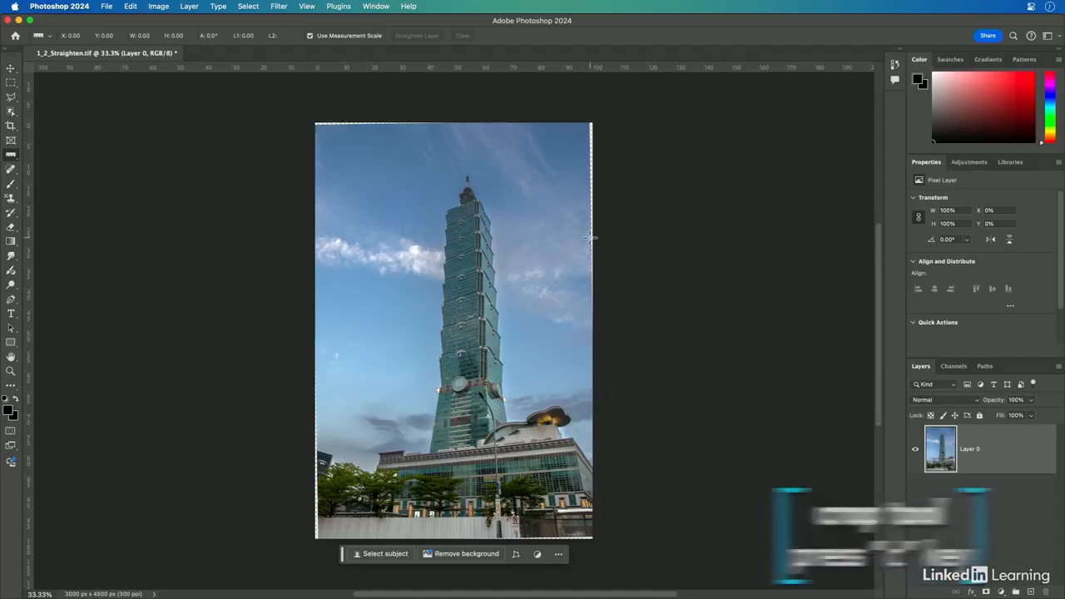
Step: Crop the image at Original Ratio, trimming the transparent edges left by the straightening
key("c")
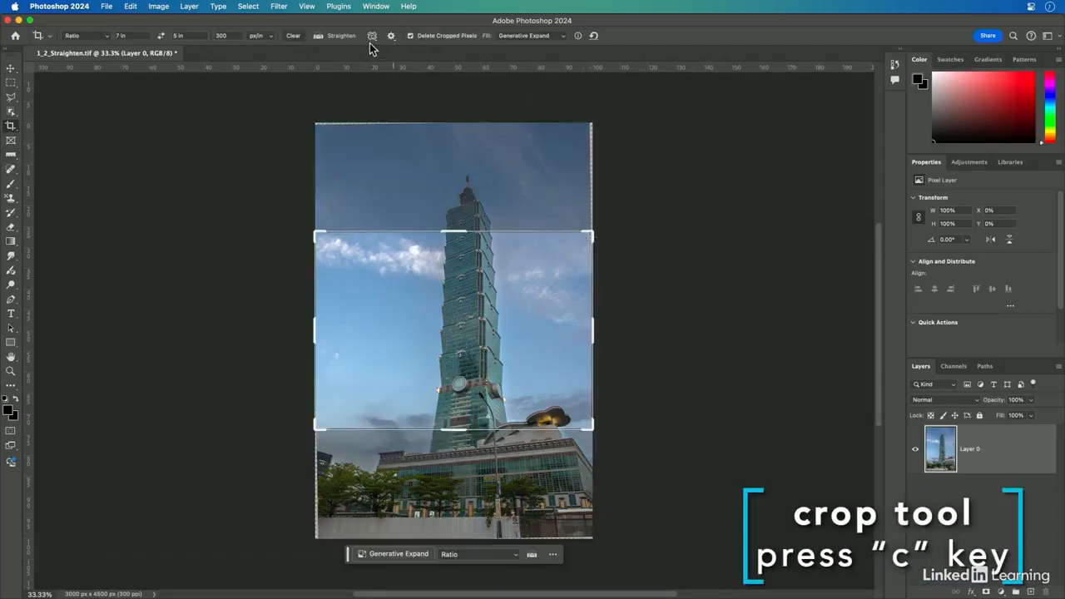
left_click(98, 35)
left_click(93, 53)
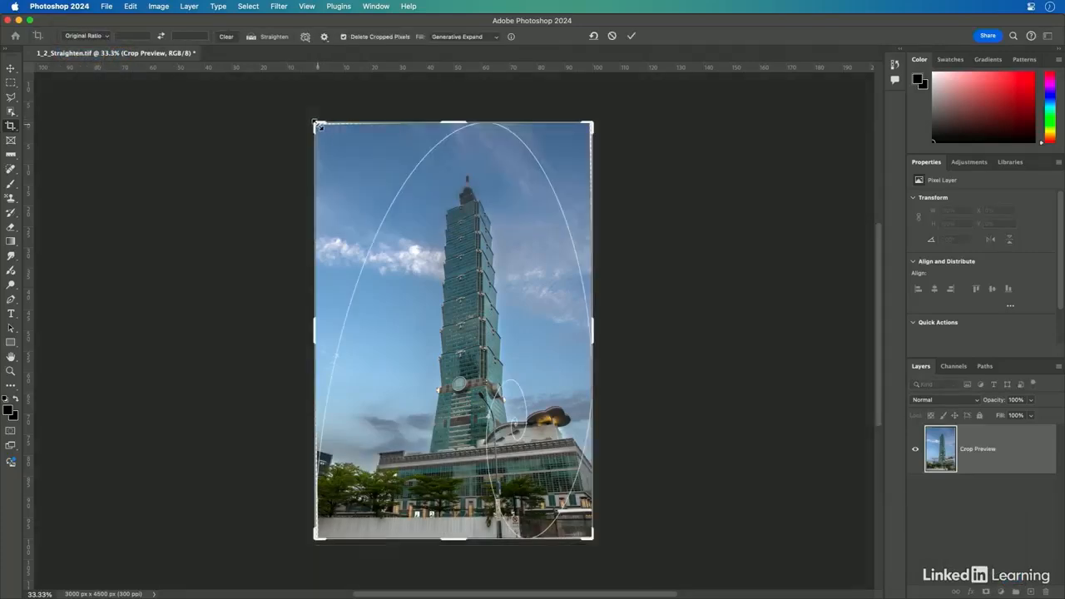
left_click_drag(324, 133, 322, 130)
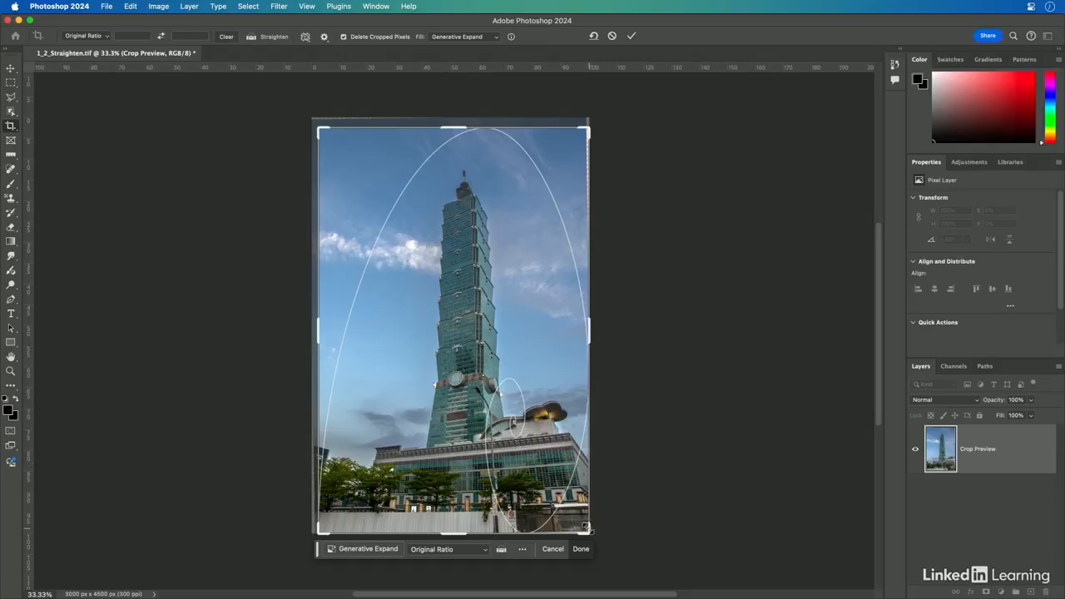
left_click_drag(586, 531, 586, 530)
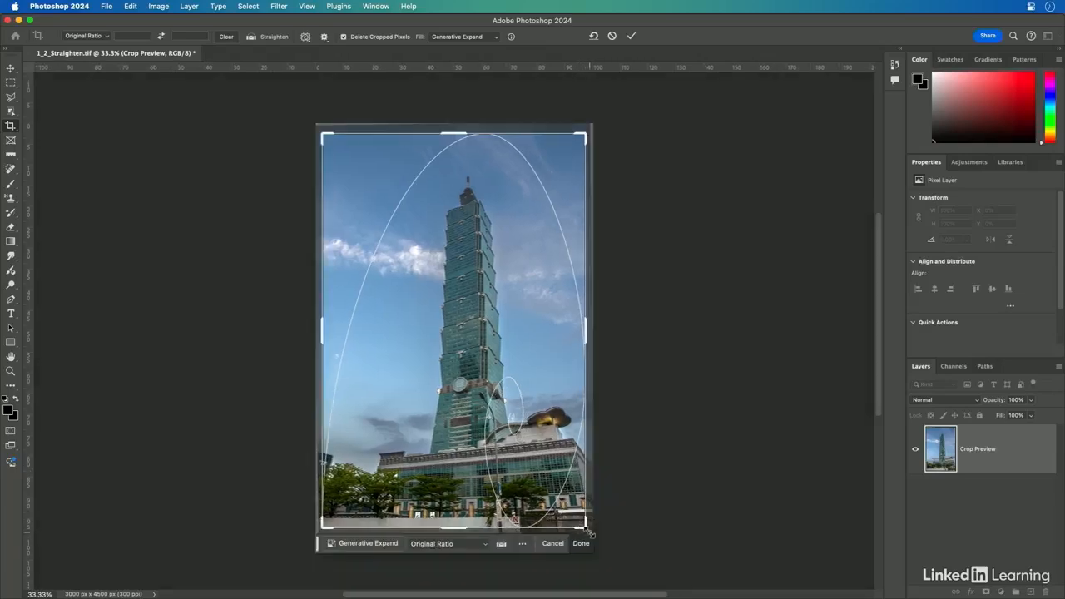
key("Return")
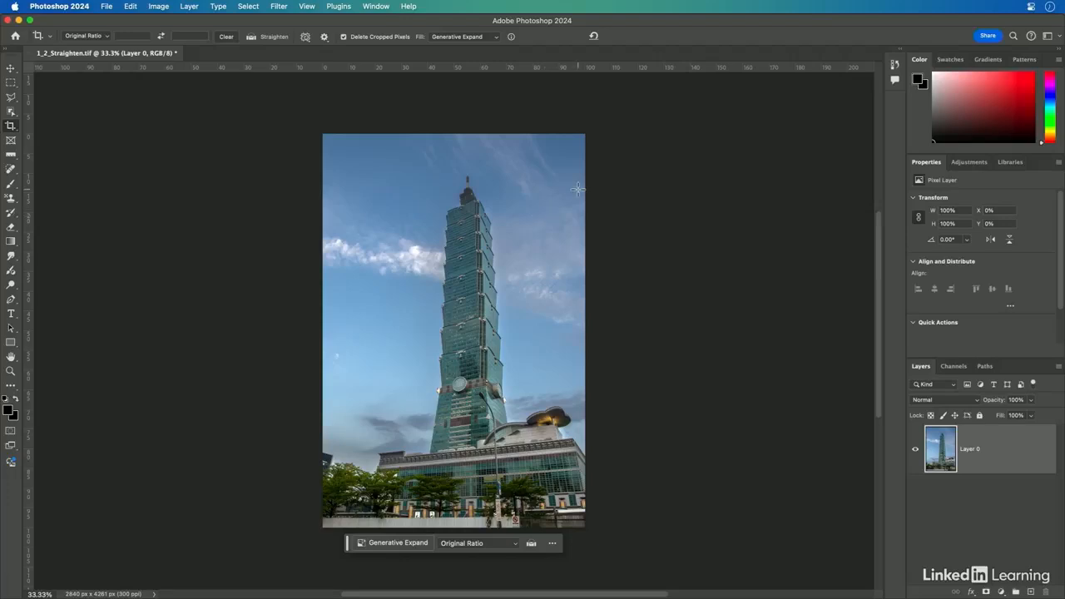
Step: Revert the file to its saved version and convert the Background layer to a smart object
left_click(107, 6)
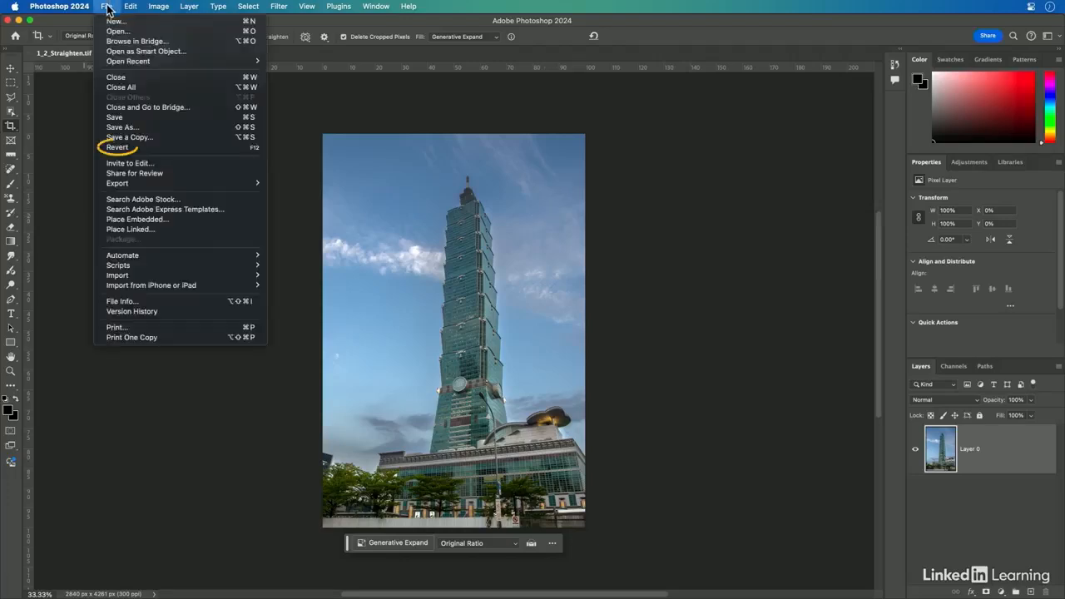
left_click(133, 147)
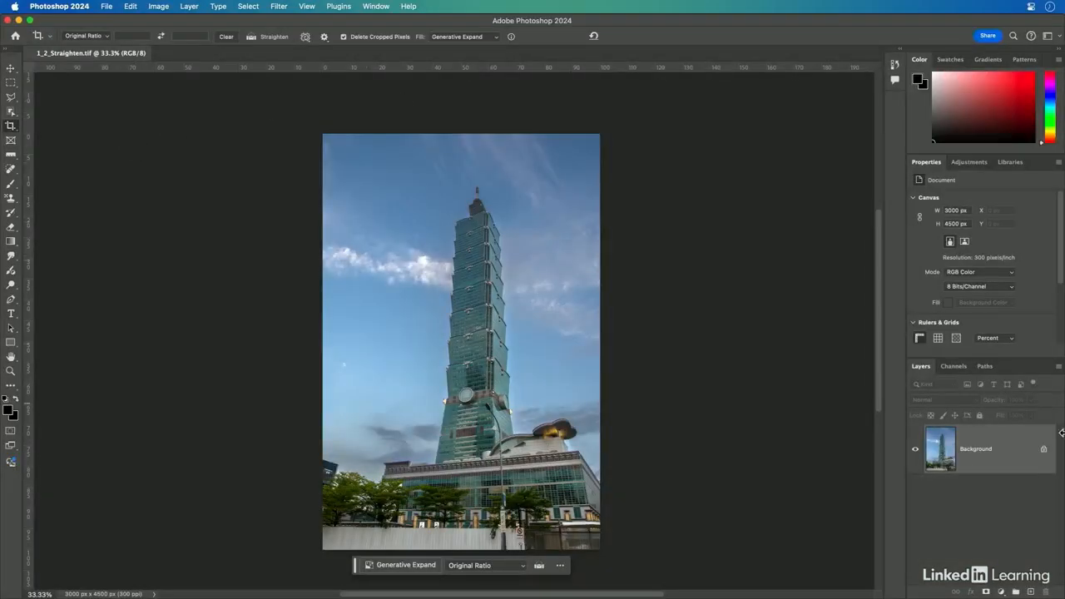
right_click(997, 461)
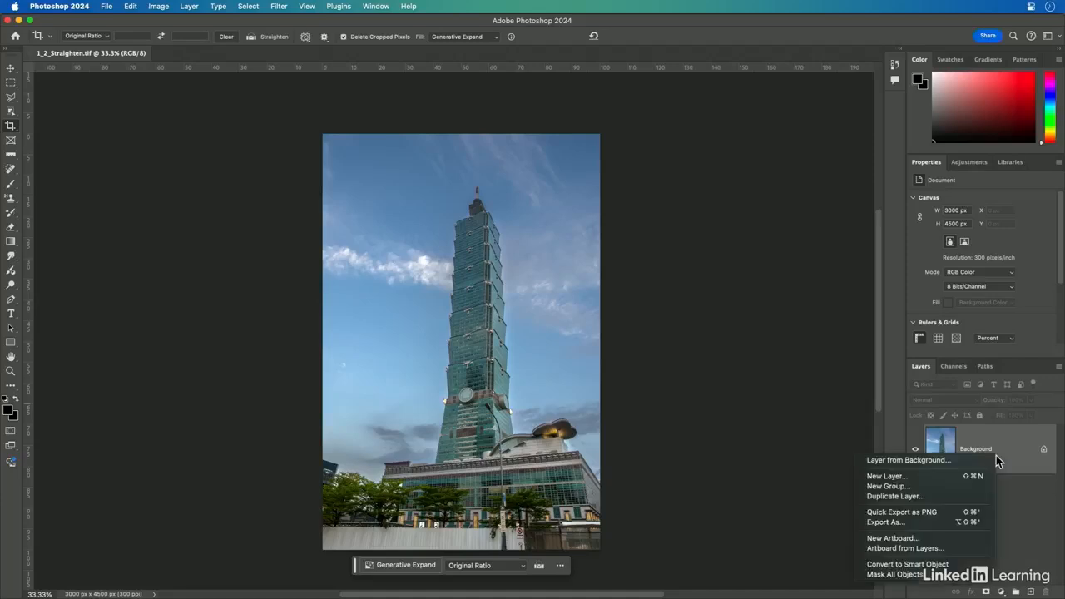
left_click(953, 564)
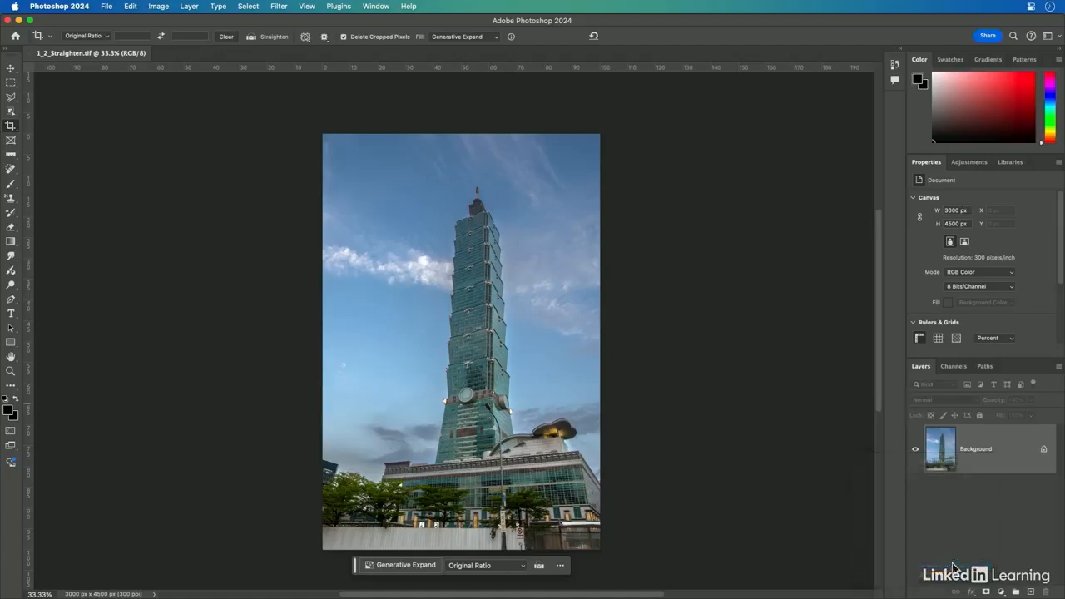
Step: Open the Camera Raw Filter and switch to its Geometry panel
left_click(282, 6)
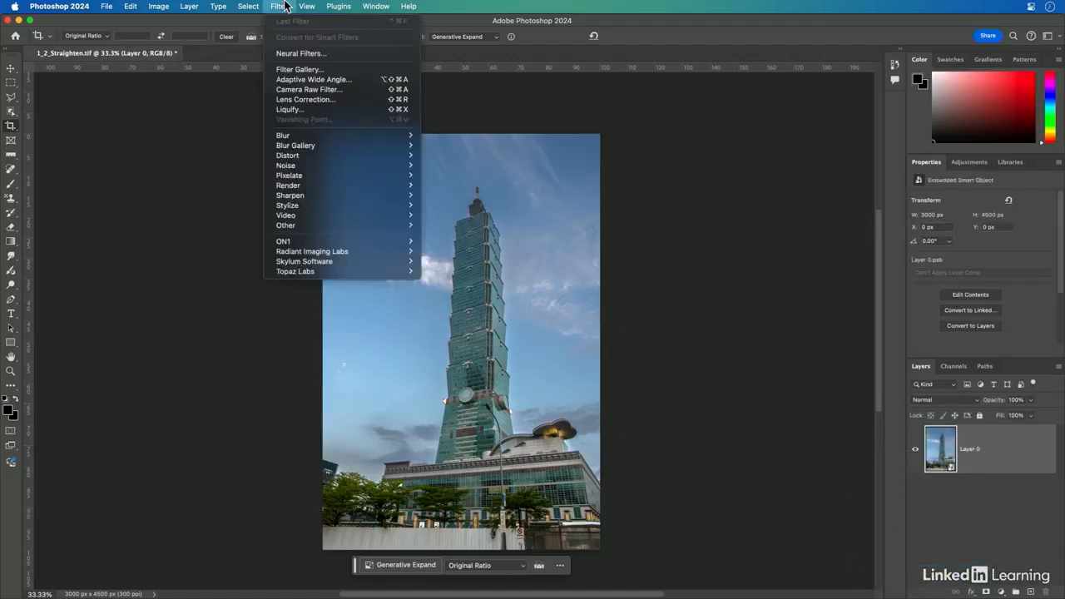
left_click(295, 92)
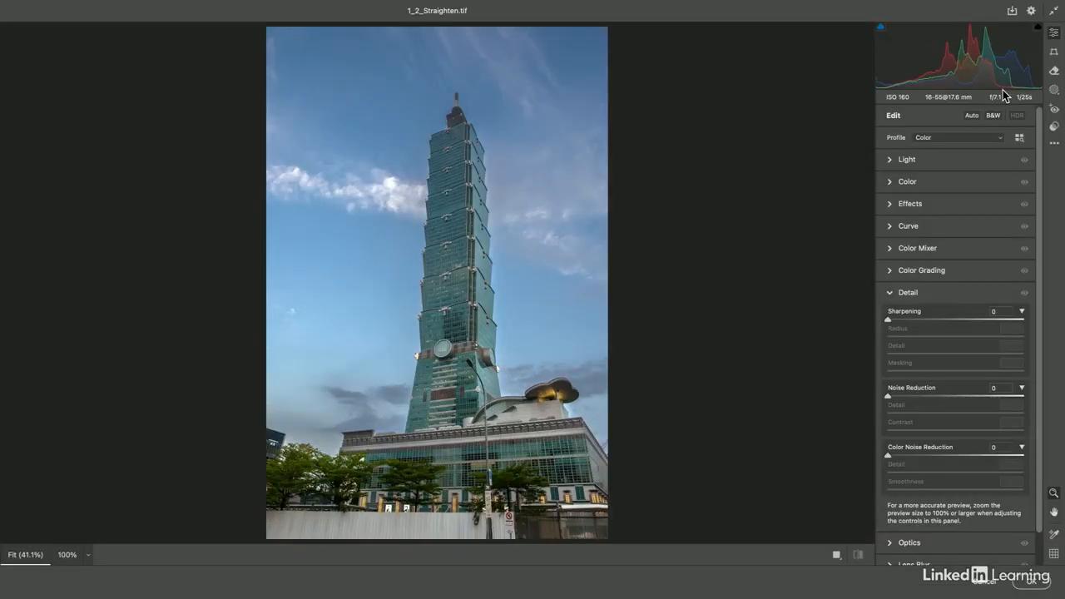
left_click(1054, 52)
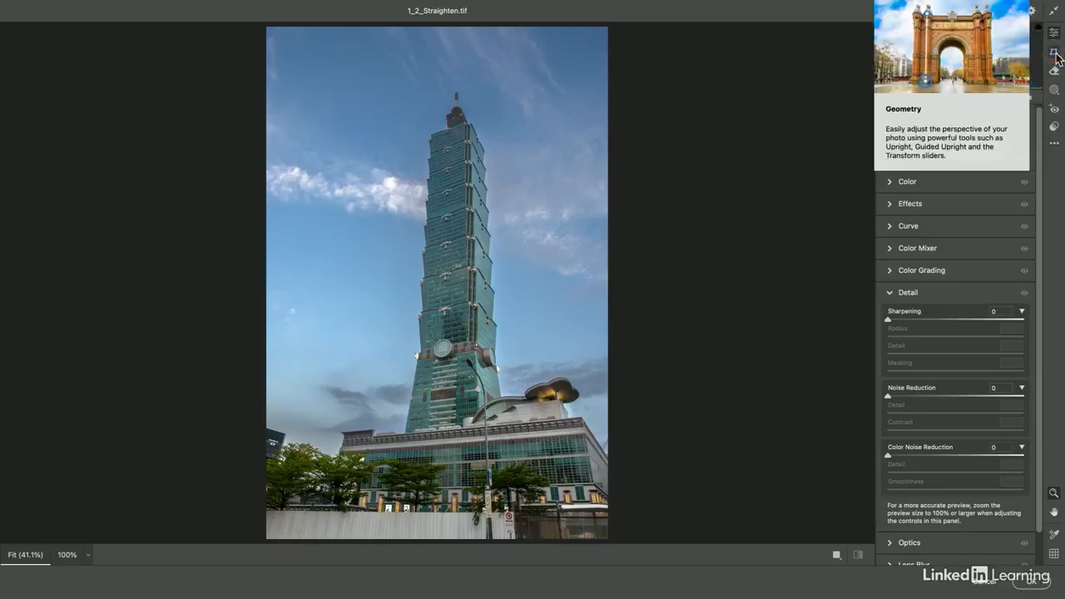
left_click(1055, 53)
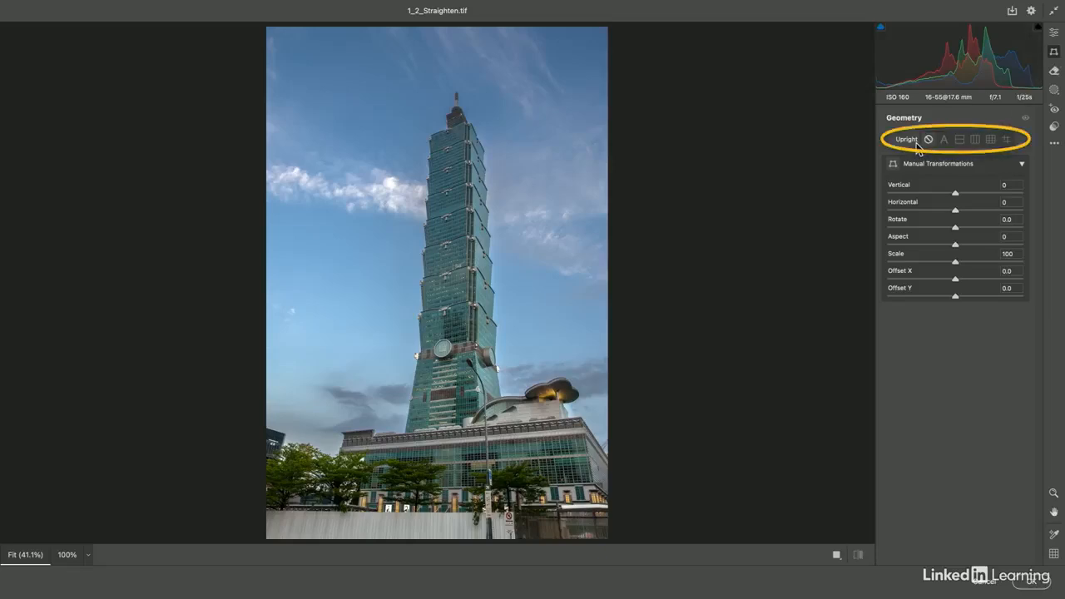
Step: Try the Upright Level, Vertical, Full and Auto corrections on the photo
left_click(960, 143)
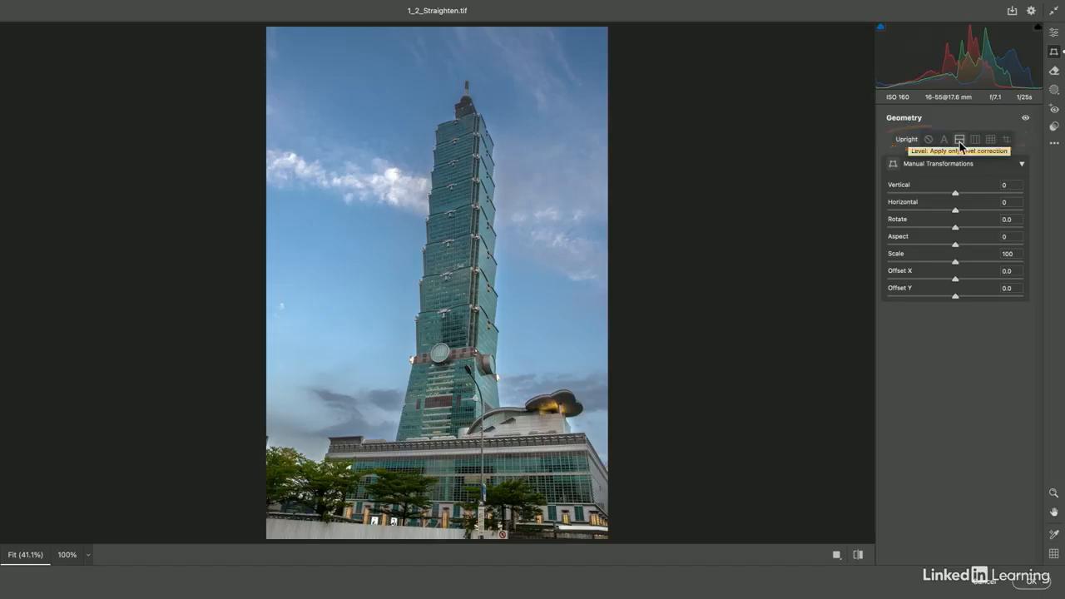
left_click(972, 142)
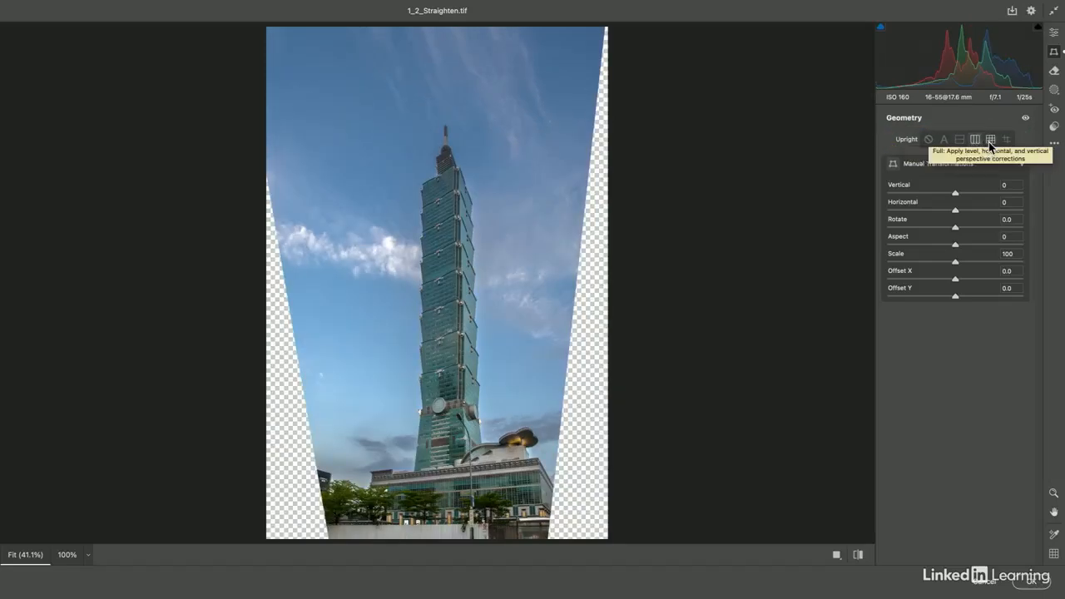
left_click(989, 142)
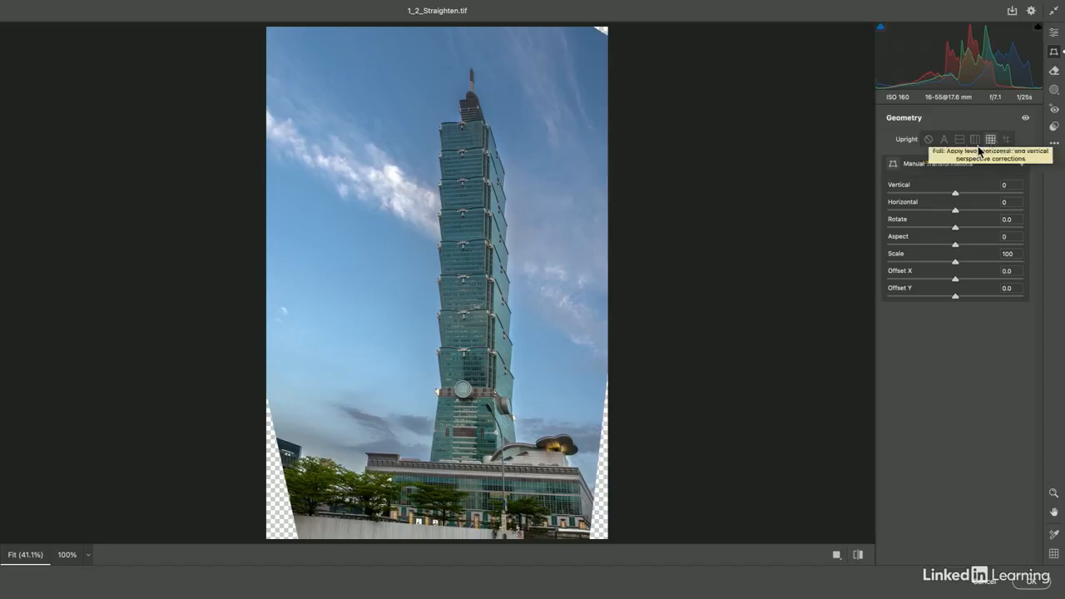
left_click(944, 141)
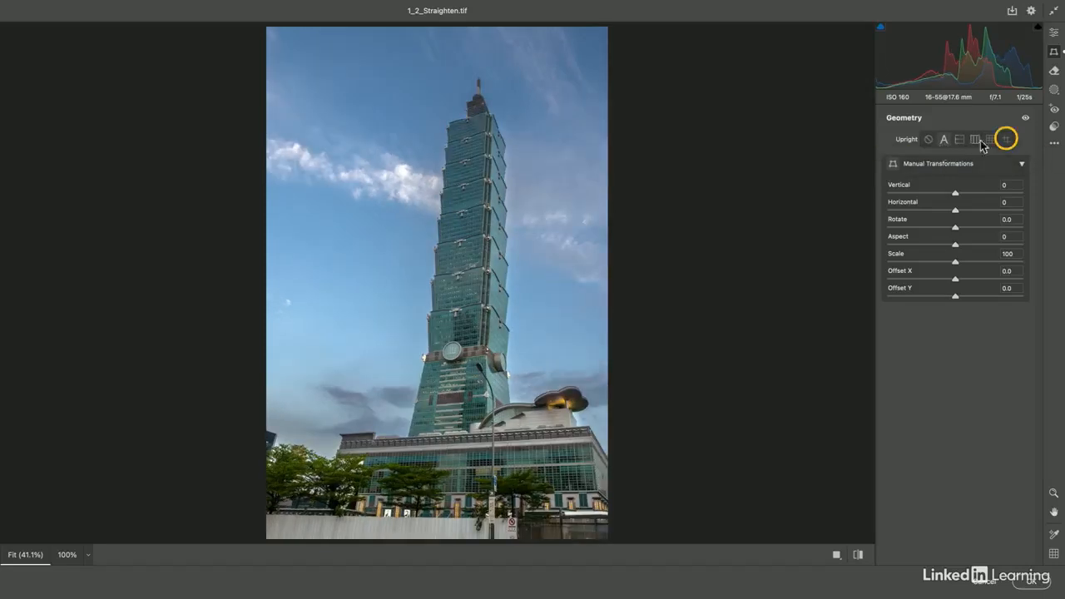
Step: Apply Guided Upright with a vertical guide along the tower's edge and a horizontal guide along the base
left_click(1006, 140)
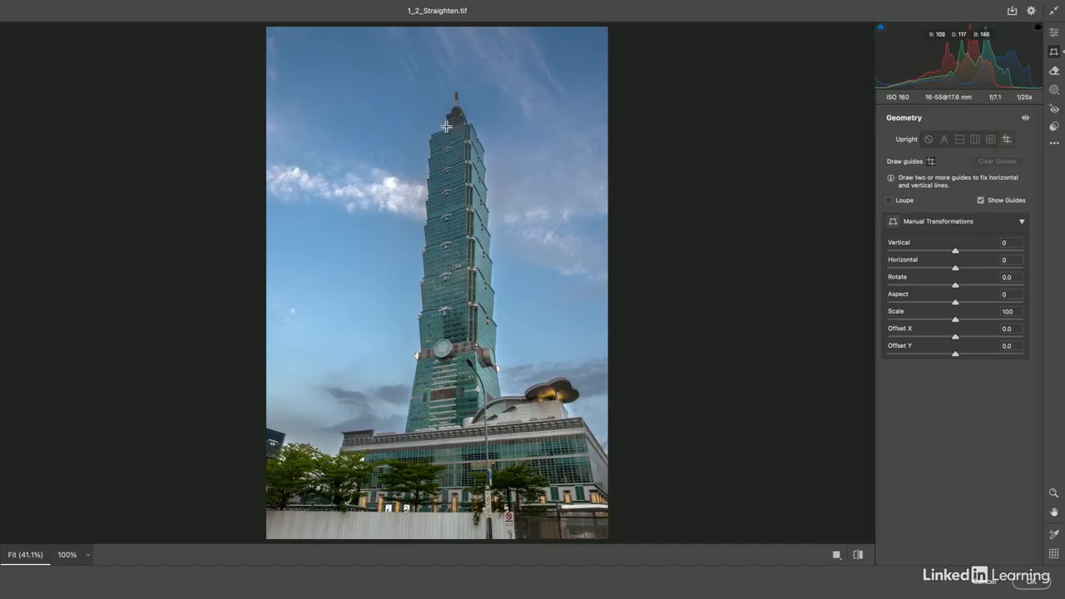
left_click_drag(449, 125, 446, 231)
mouse_move(271, 508)
left_mouse_down()
mouse_move(349, 510)
mouse_move(340, 510)
left_mouse_up()
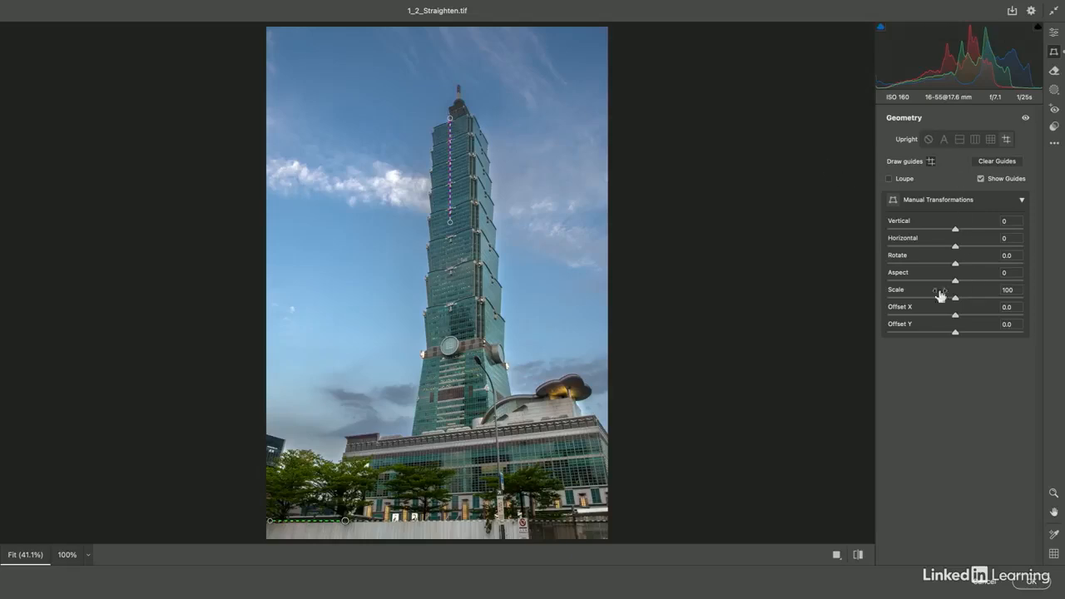
left_click_drag(346, 457, 419, 451)
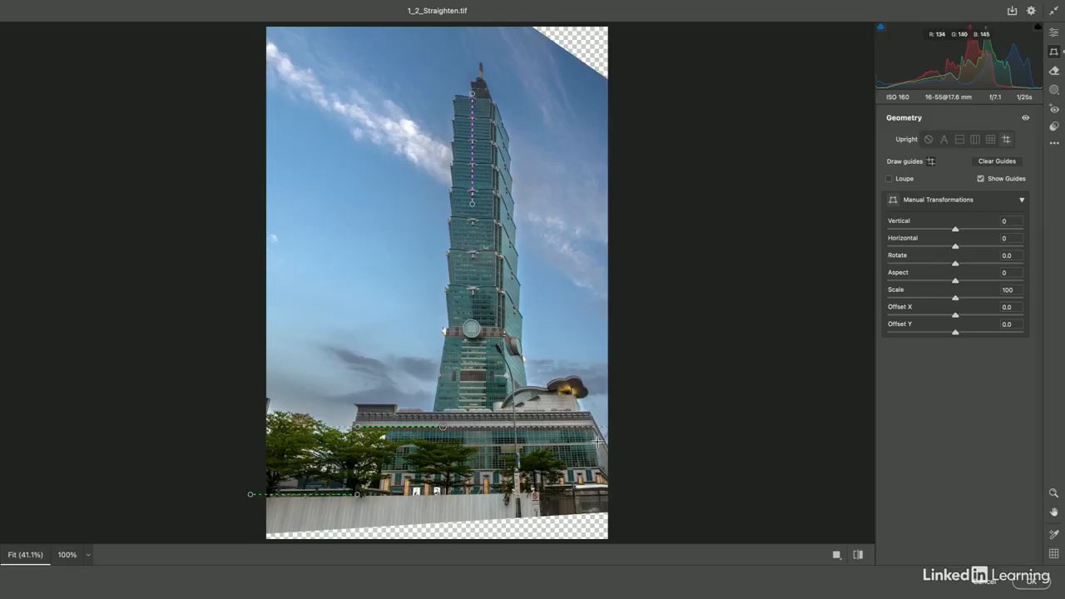
key("super+z")
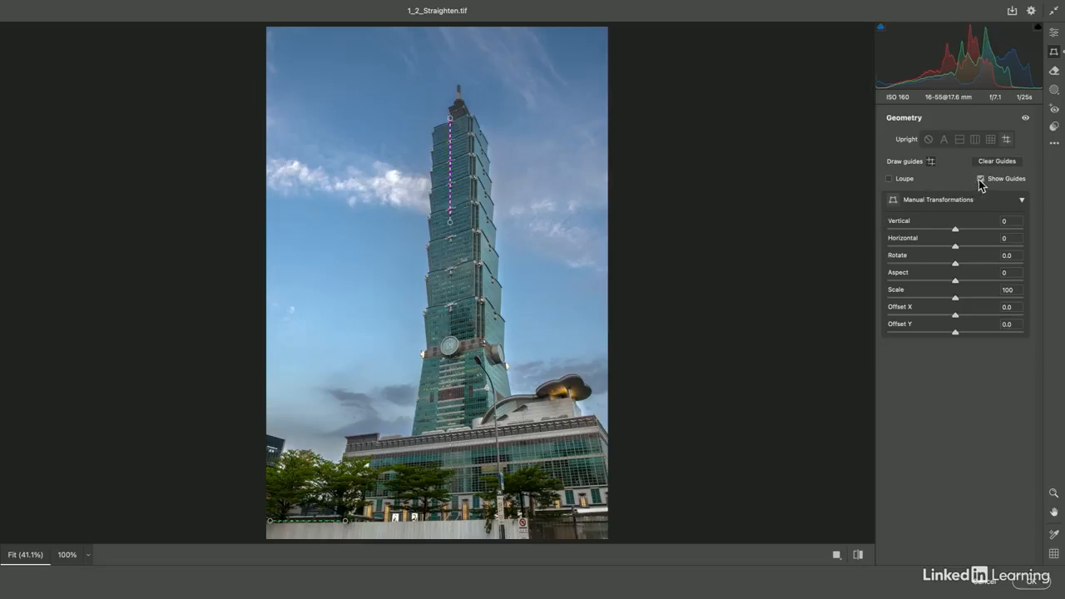
Step: Compare the before and after views and apply the Camera Raw filter
left_click(836, 555)
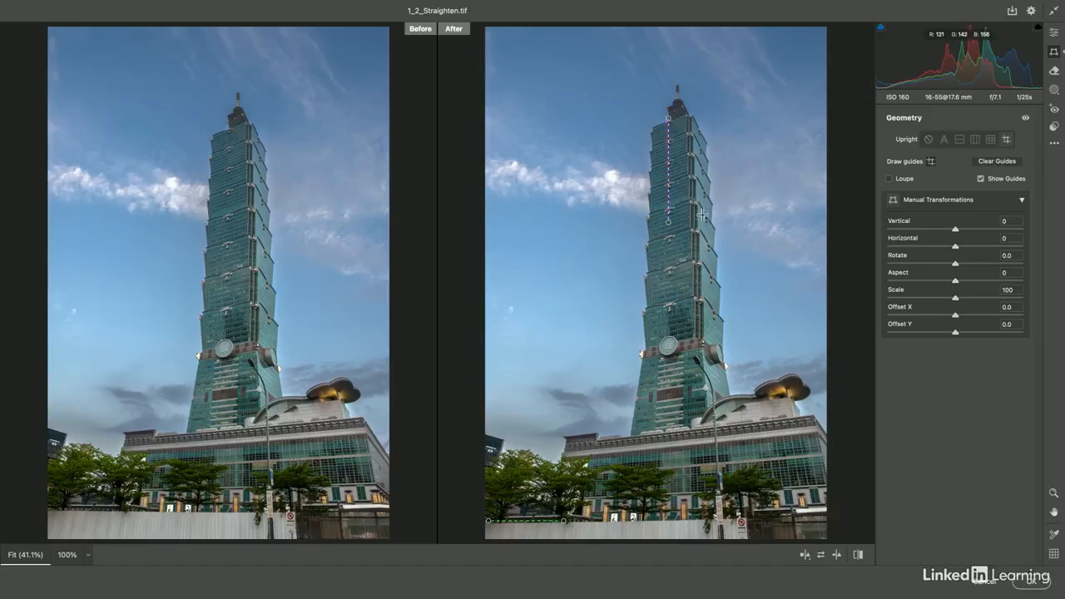
left_click(1033, 586)
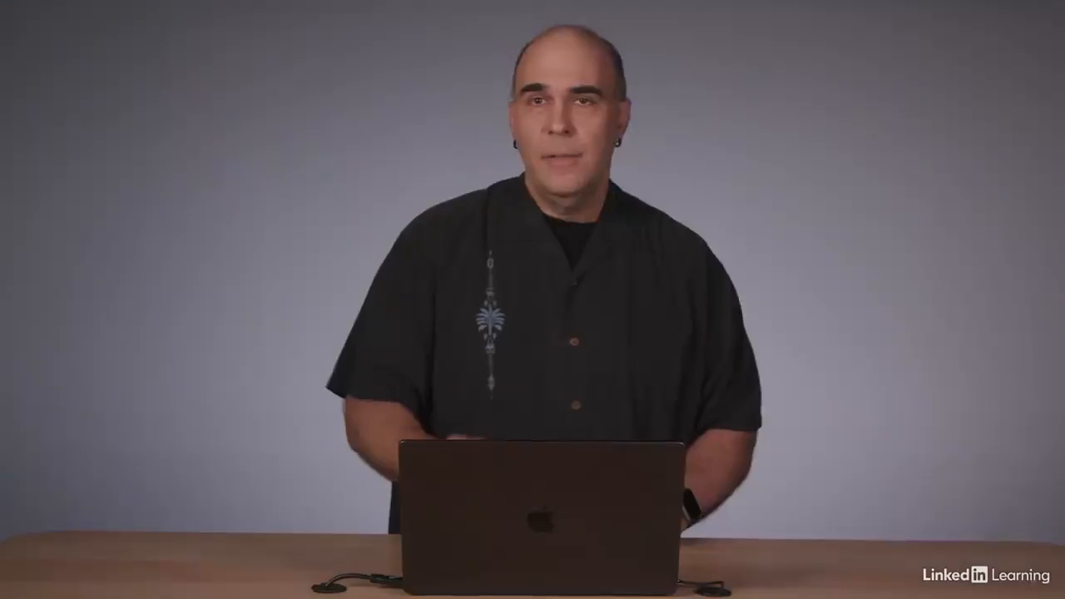